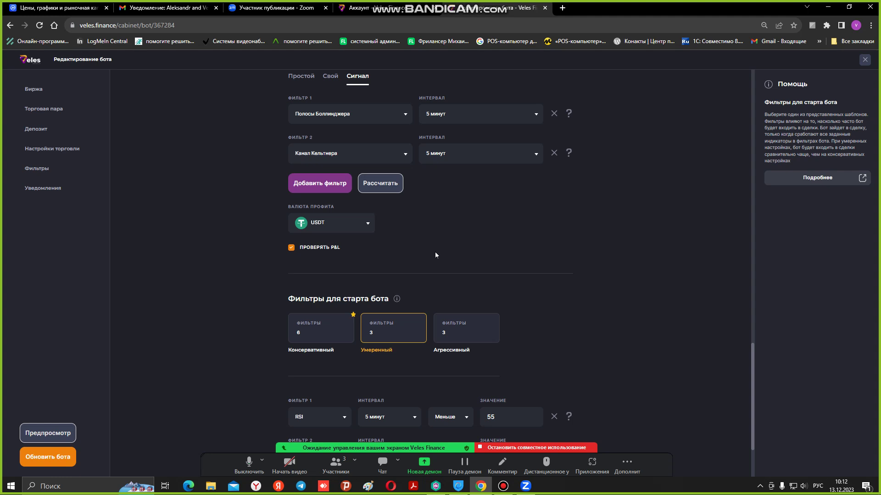
Delete the three RSI and CCI bot start filters and add a Bollinger Bands start filter with a 5-minute interval
{"action": "scroll", "coordinate": [415, 109], "scroll_direction": "up", "scroll_amount": 1}
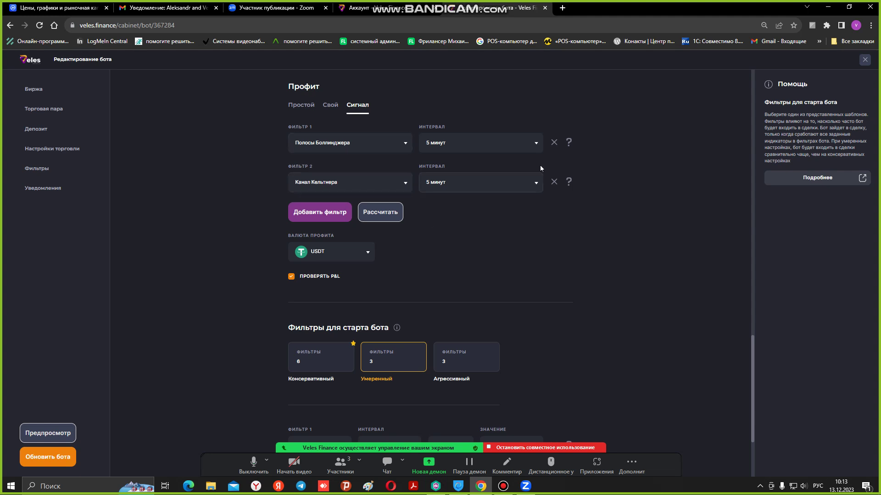
{"action": "scroll", "coordinate": [410, 221], "scroll_direction": "down", "scroll_amount": 1}
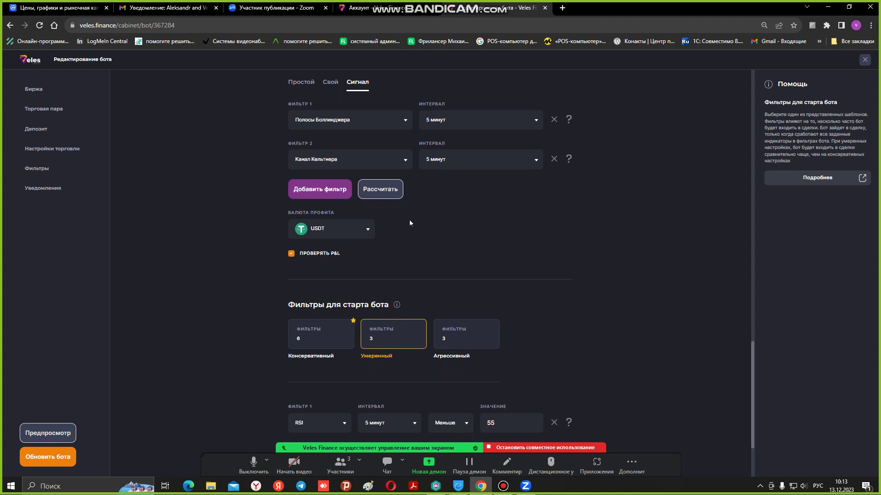
{"action": "scroll", "coordinate": [409, 223], "scroll_direction": "down", "scroll_amount": 2}
{"action": "scroll", "coordinate": [410, 223], "scroll_direction": "down", "scroll_amount": 1}
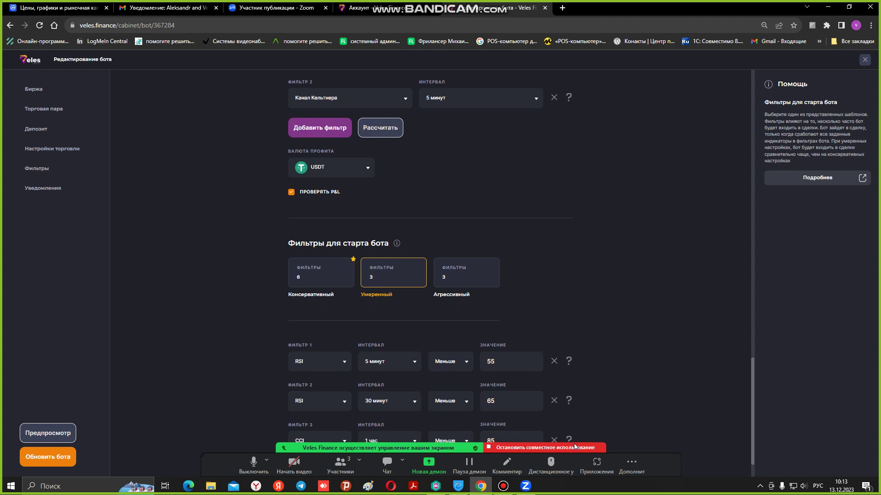
{"action": "left_click", "coordinate": [553, 441]}
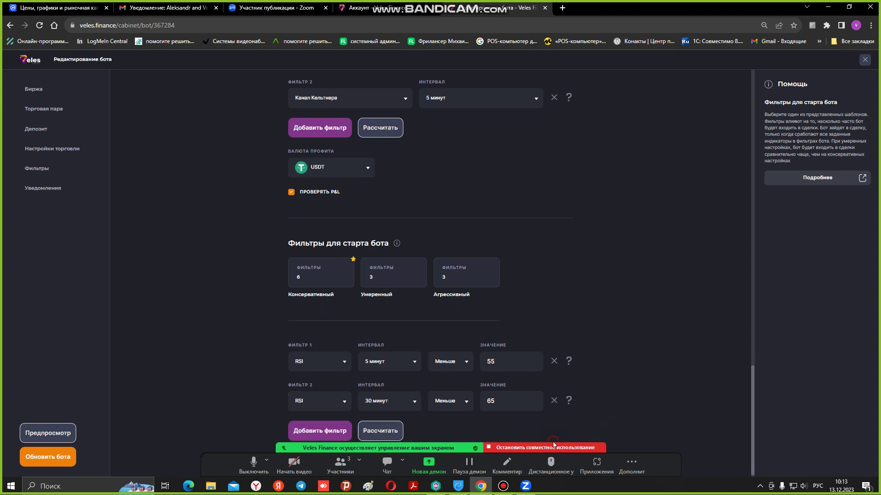
{"action": "left_click", "coordinate": [554, 400]}
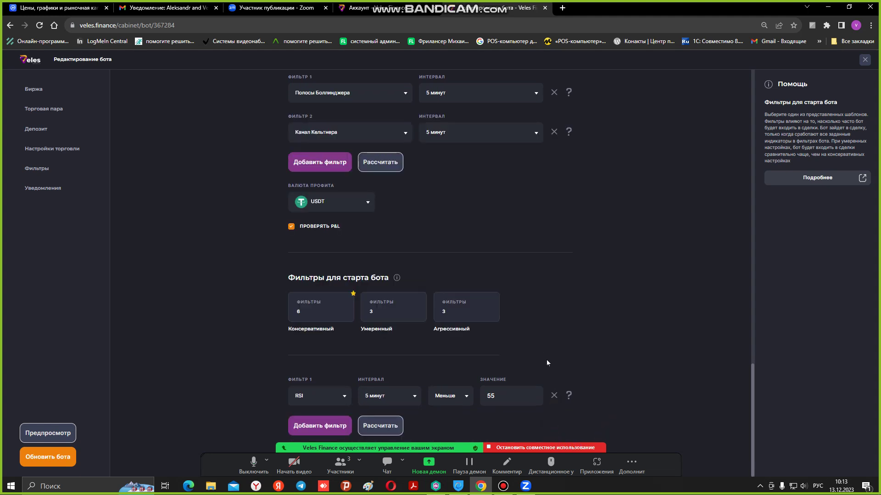
{"action": "scroll", "coordinate": [487, 321], "scroll_direction": "up", "scroll_amount": 1}
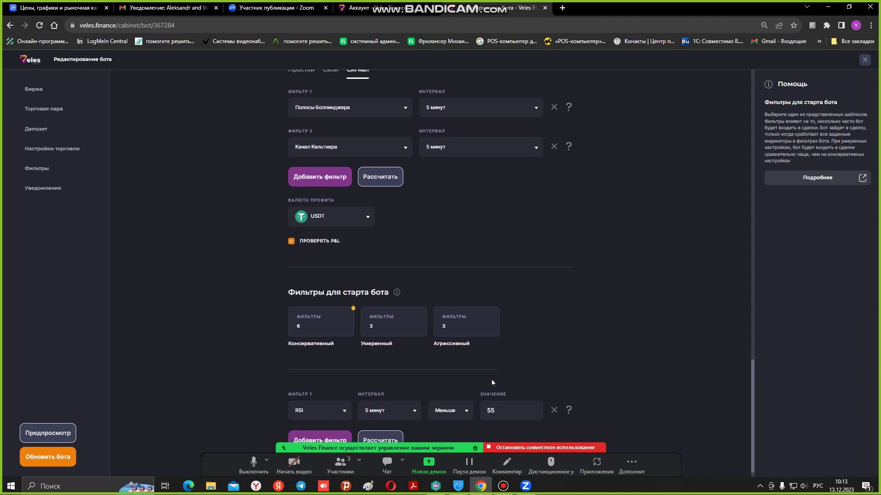
{"action": "left_click", "coordinate": [554, 410]}
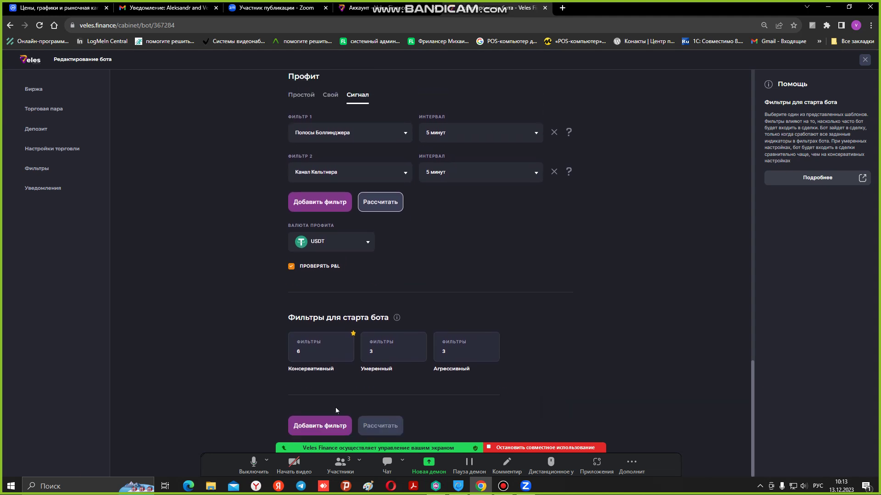
{"action": "left_click", "coordinate": [327, 432]}
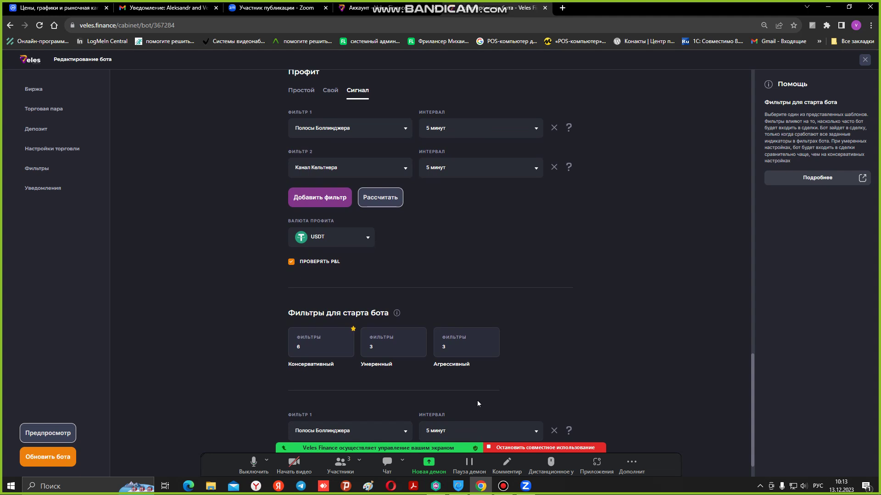
Replace the Bollinger Bands and Keltner Channel profit signal filters with a single Bollinger Bands filter at 5 minutes
{"action": "left_click", "coordinate": [554, 128]}
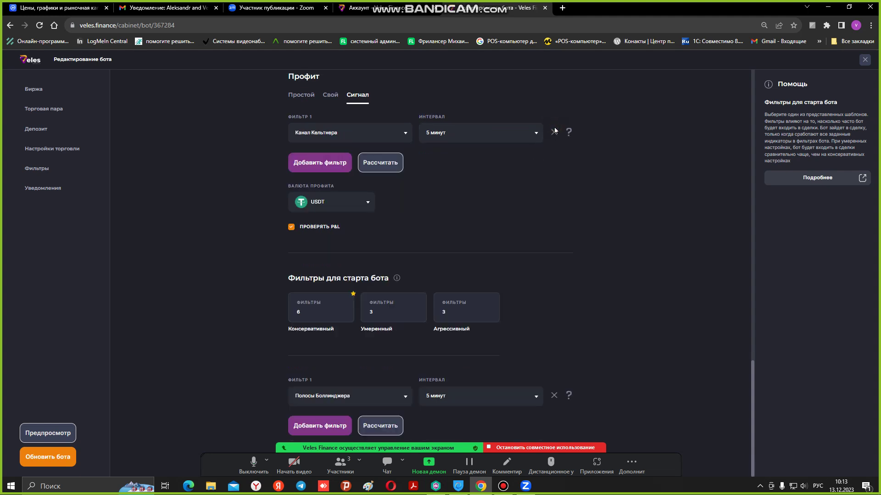
{"action": "left_click", "coordinate": [554, 128]}
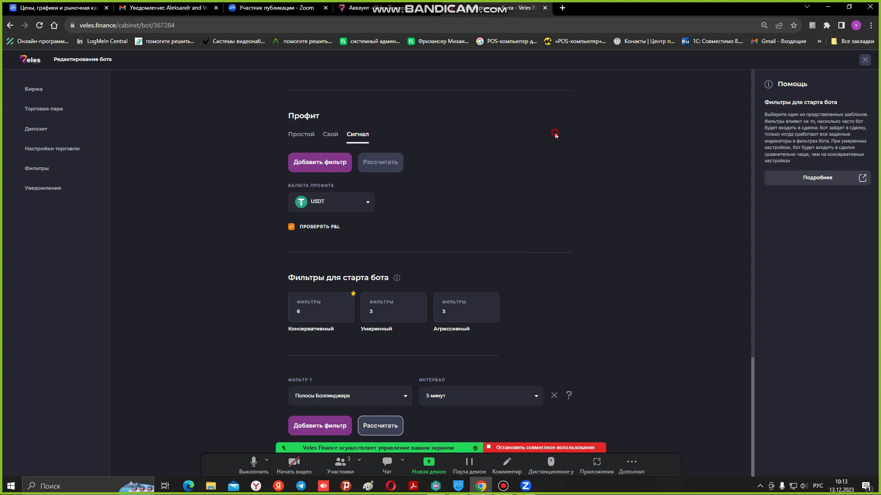
{"action": "left_click", "coordinate": [320, 163]}
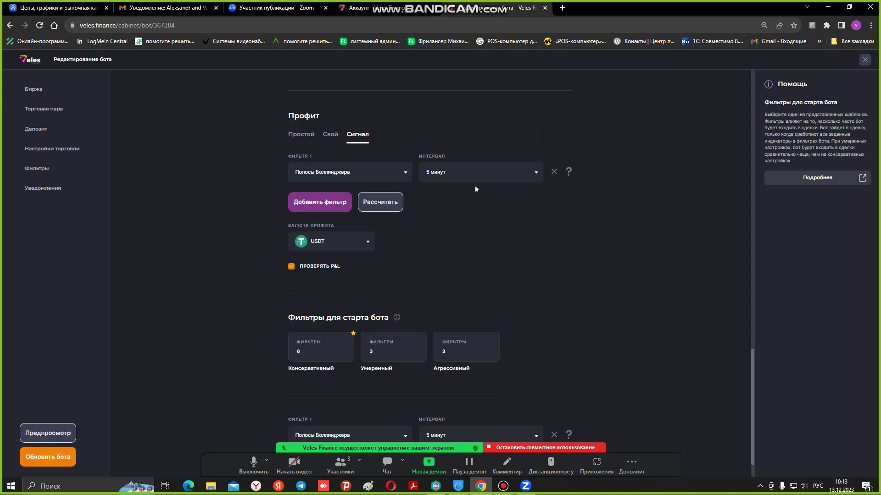
Disable the P&L check in the profit settings of the CELR long bot
{"action": "scroll", "coordinate": [475, 186], "scroll_direction": "down", "scroll_amount": 1}
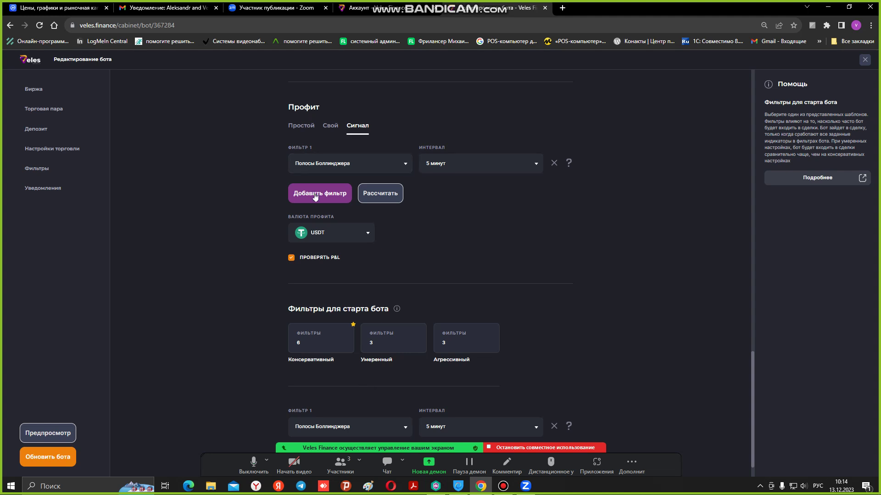
{"action": "scroll", "coordinate": [265, 146], "scroll_direction": "up", "scroll_amount": 5}
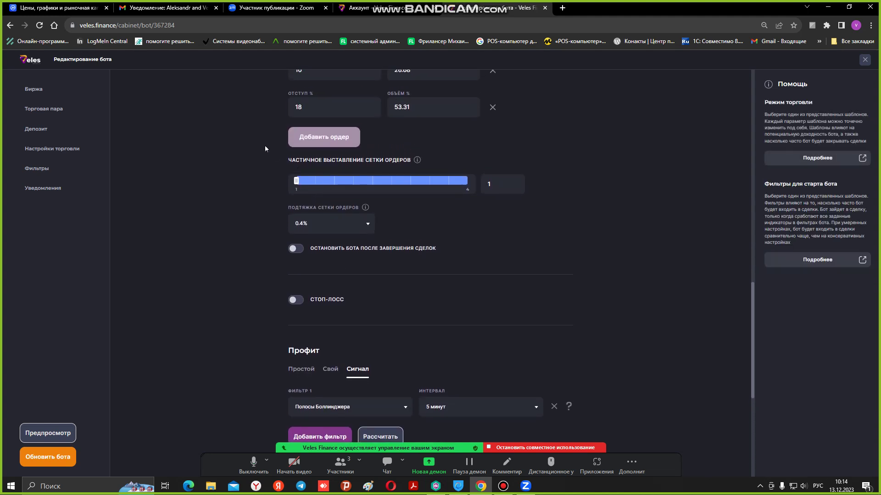
{"action": "scroll", "coordinate": [265, 147], "scroll_direction": "down", "scroll_amount": 6}
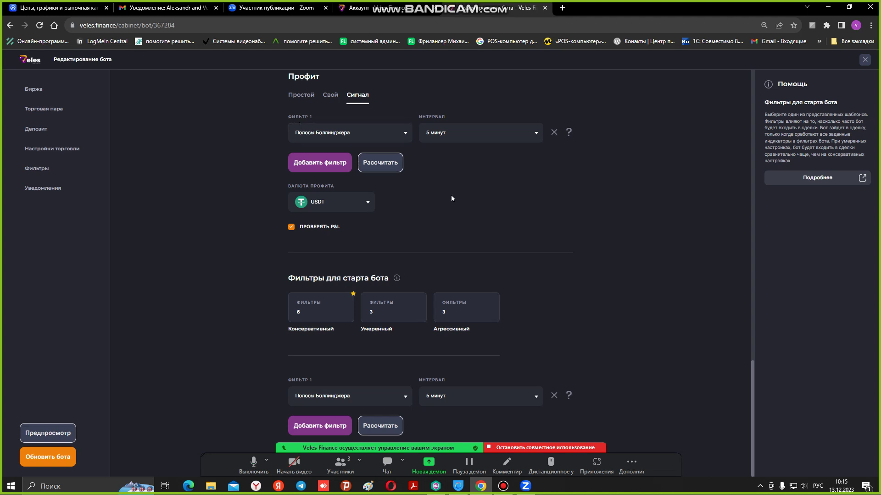
{"action": "left_click", "coordinate": [291, 227]}
Open the main page in the account's browser tab and examine the CELR long bot and its short clone in the bot list
{"action": "scroll", "coordinate": [351, 144], "scroll_direction": "up", "scroll_amount": 15}
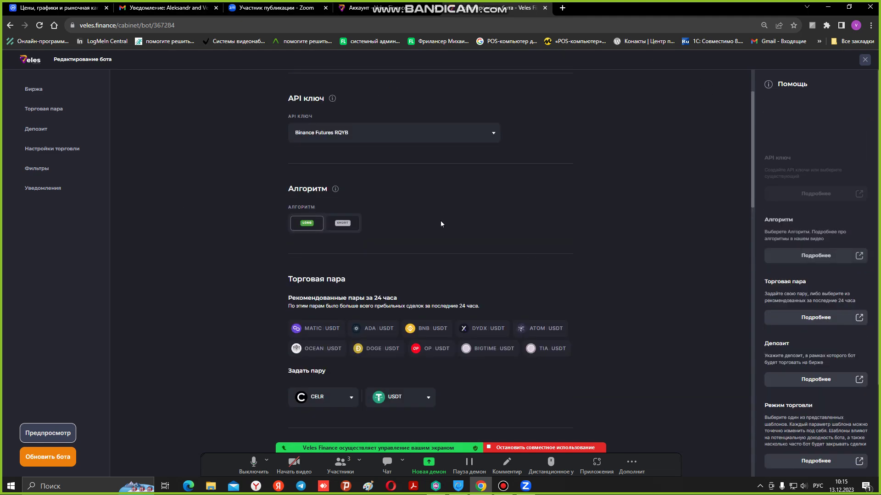
{"action": "scroll", "coordinate": [441, 223], "scroll_direction": "up", "scroll_amount": 2}
{"action": "left_click", "coordinate": [395, 15]}
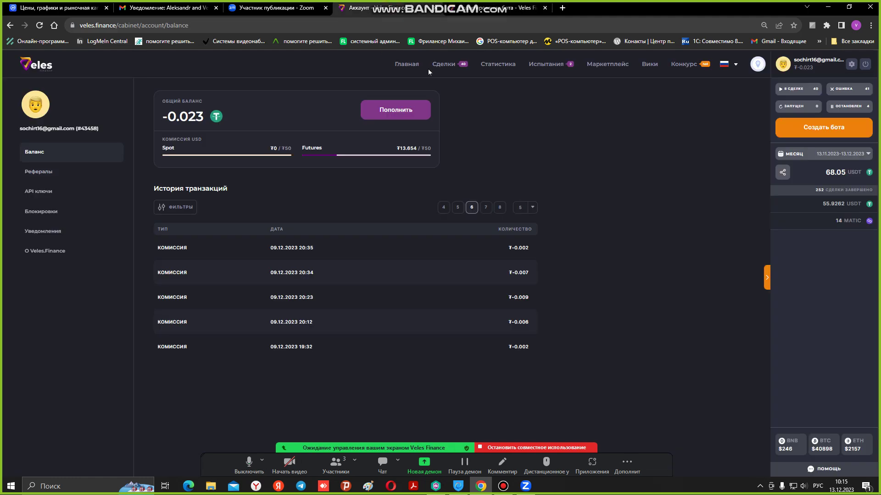
{"action": "left_click", "coordinate": [415, 67]}
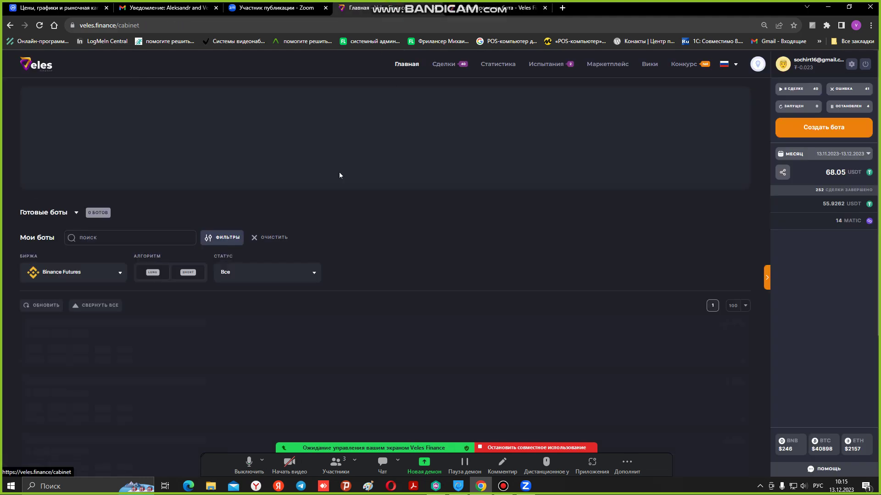
{"action": "scroll", "coordinate": [334, 209], "scroll_direction": "down", "scroll_amount": 1}
{"action": "scroll", "coordinate": [334, 209], "scroll_direction": "down", "scroll_amount": 5}
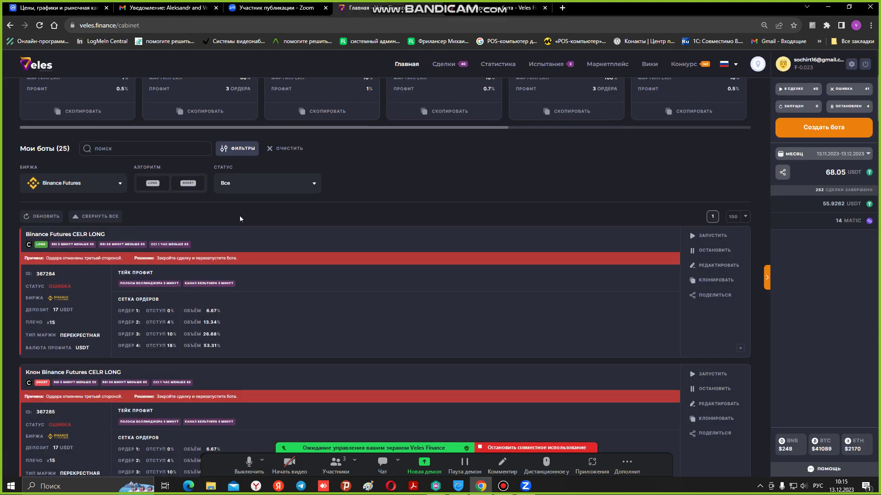
{"action": "scroll", "coordinate": [232, 223], "scroll_direction": "down", "scroll_amount": 2}
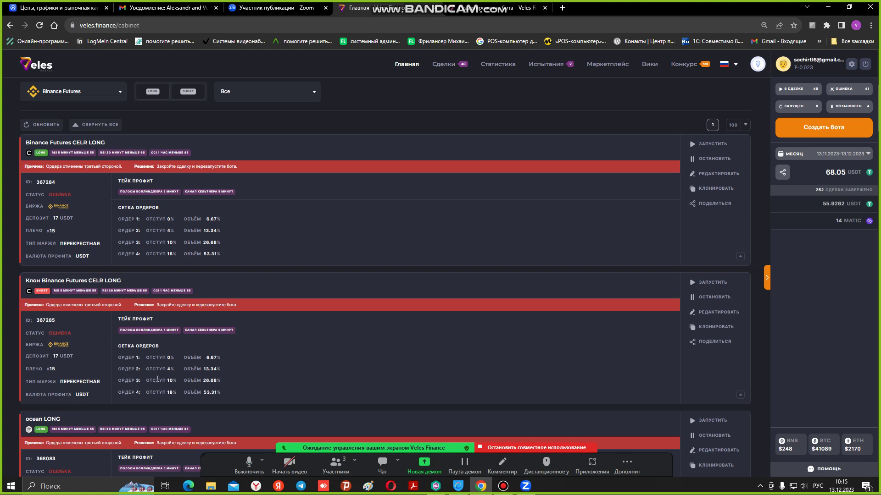
{"action": "left_click_drag", "start_coordinate": [252, 391], "coordinate": [24, 147]}
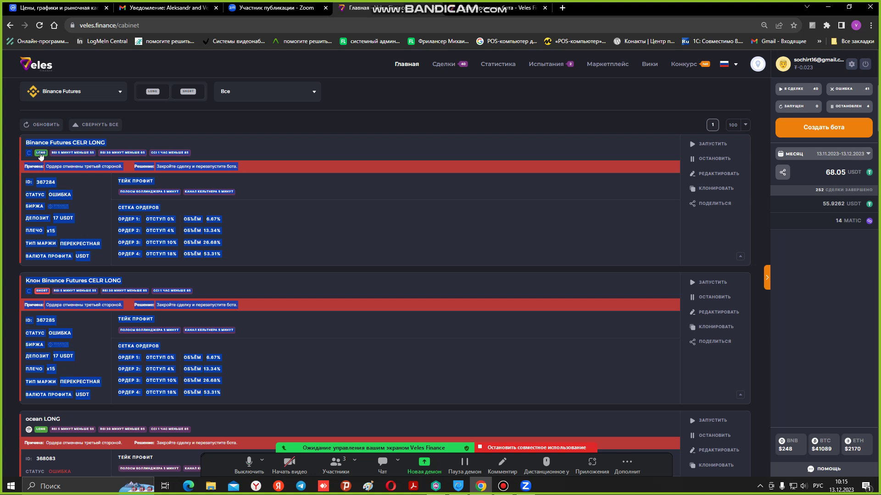
{"action": "left_click", "coordinate": [321, 236]}
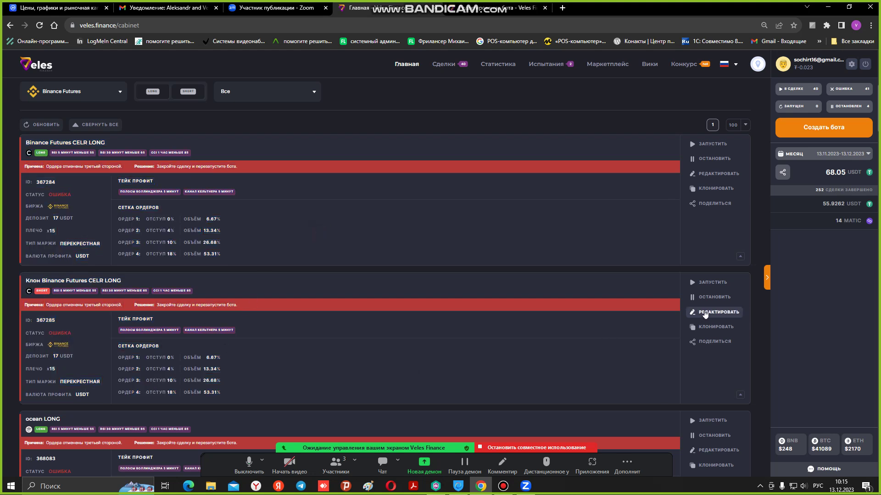
Open the cloned CELR short bot for editing and go to its signal profit and start filter settings
{"action": "right_click", "coordinate": [64, 284]}
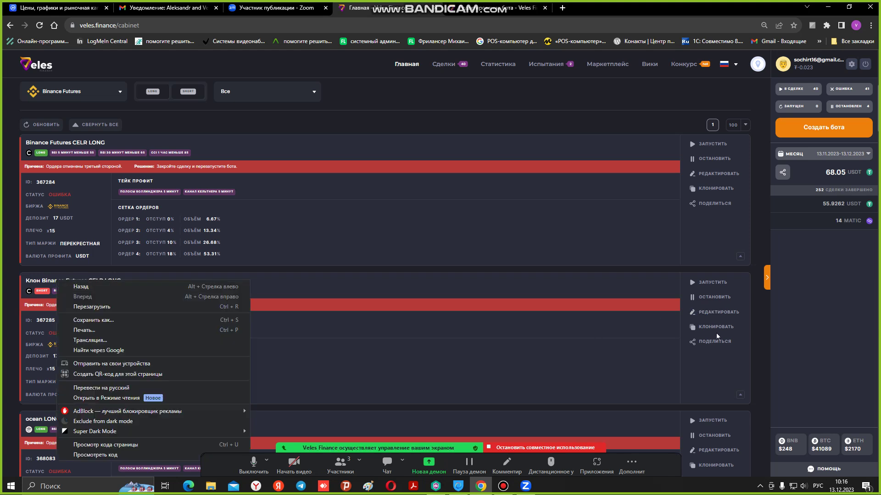
{"action": "left_click", "coordinate": [708, 312]}
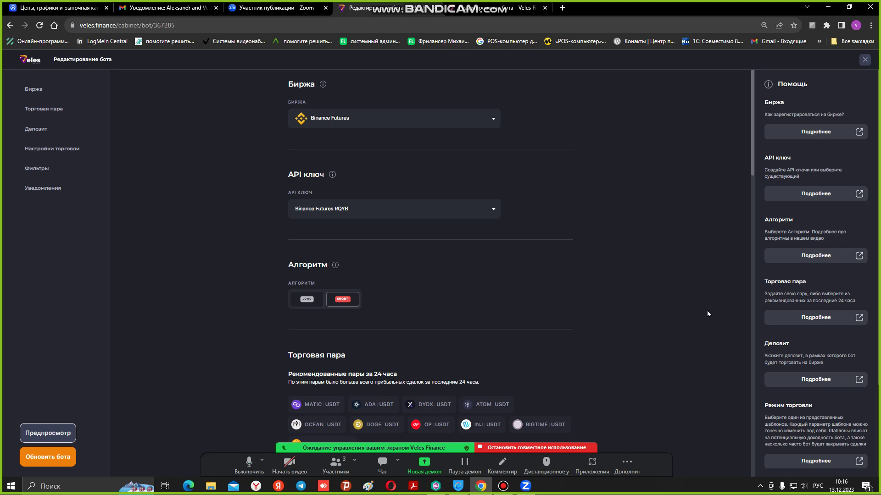
{"action": "scroll", "coordinate": [706, 314], "scroll_direction": "down", "scroll_amount": 6}
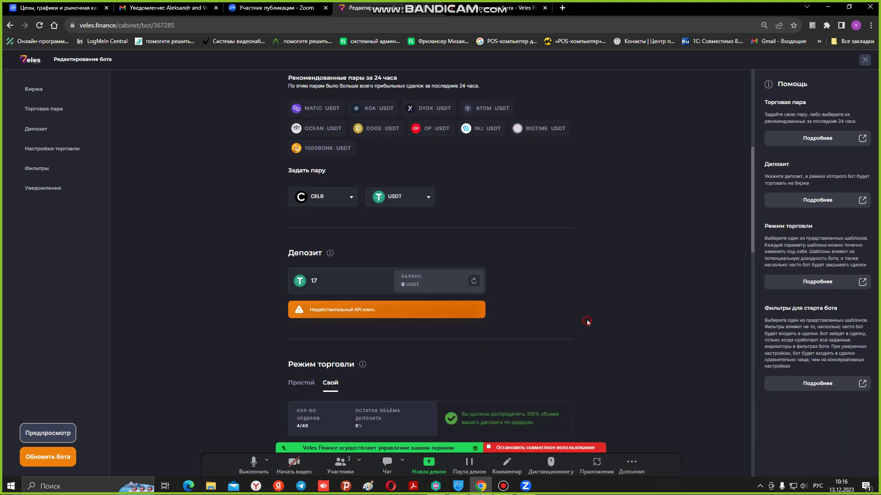
{"action": "scroll", "coordinate": [587, 322], "scroll_direction": "down", "scroll_amount": 10}
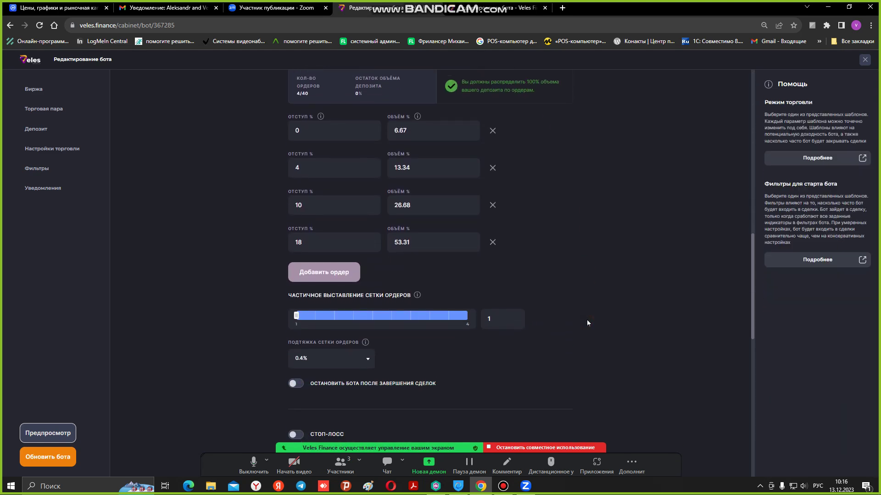
{"action": "scroll", "coordinate": [587, 322], "scroll_direction": "down", "scroll_amount": 3}
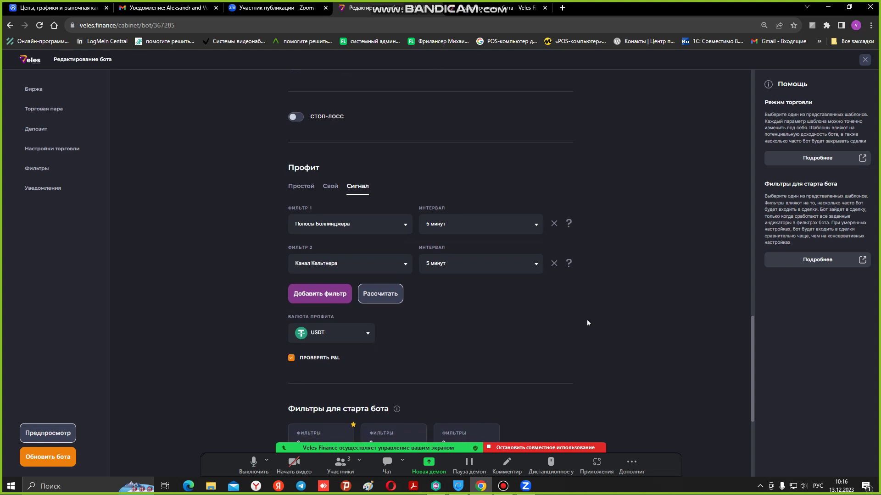
{"action": "scroll", "coordinate": [587, 322], "scroll_direction": "down", "scroll_amount": 2}
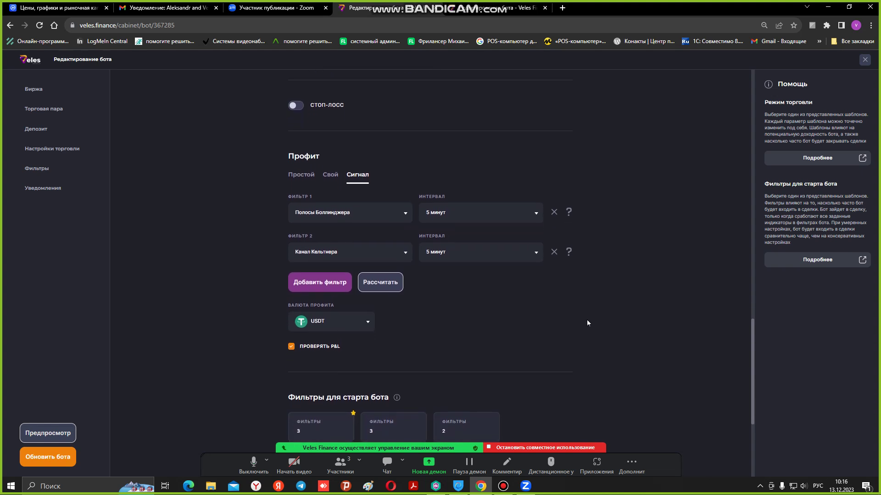
{"action": "scroll", "coordinate": [587, 323], "scroll_direction": "down", "scroll_amount": 1}
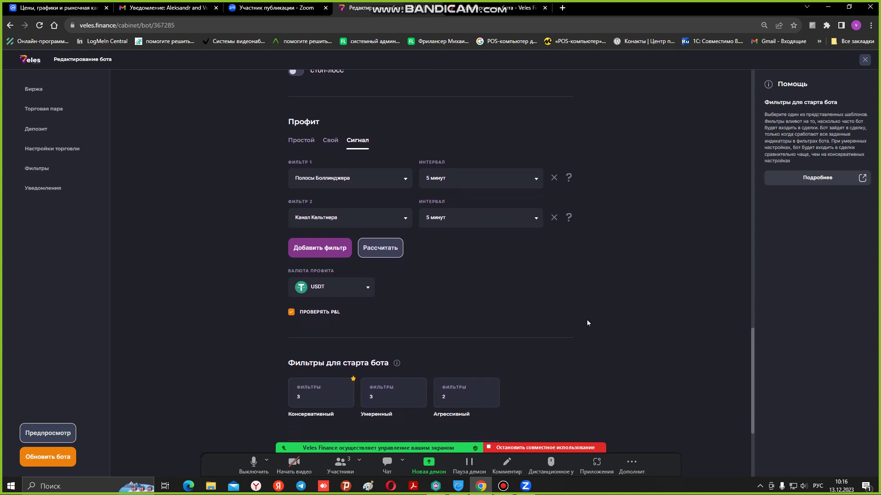
{"action": "scroll", "coordinate": [417, 263], "scroll_direction": "down", "scroll_amount": 1}
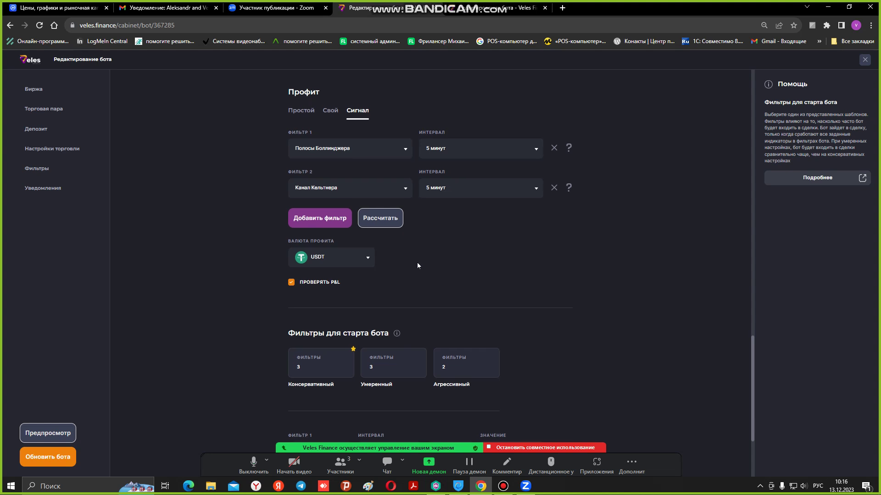
{"action": "scroll", "coordinate": [417, 266], "scroll_direction": "down", "scroll_amount": 1}
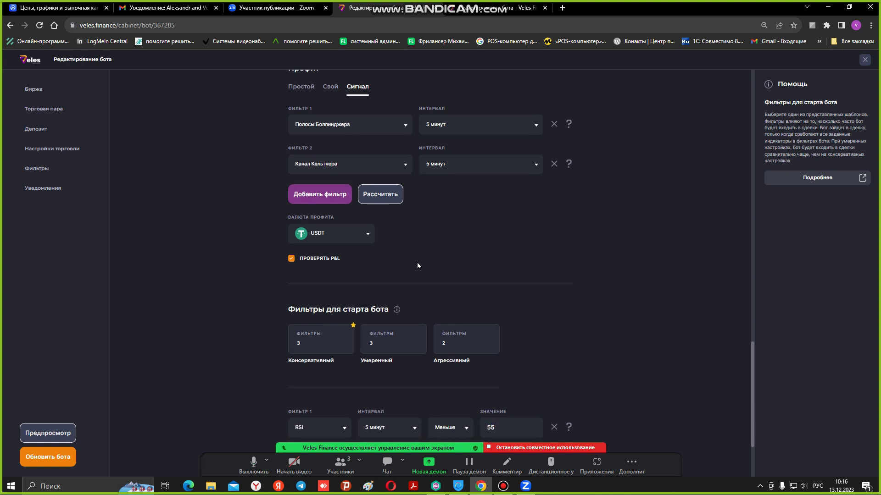
{"action": "scroll", "coordinate": [417, 265], "scroll_direction": "down", "scroll_amount": 1}
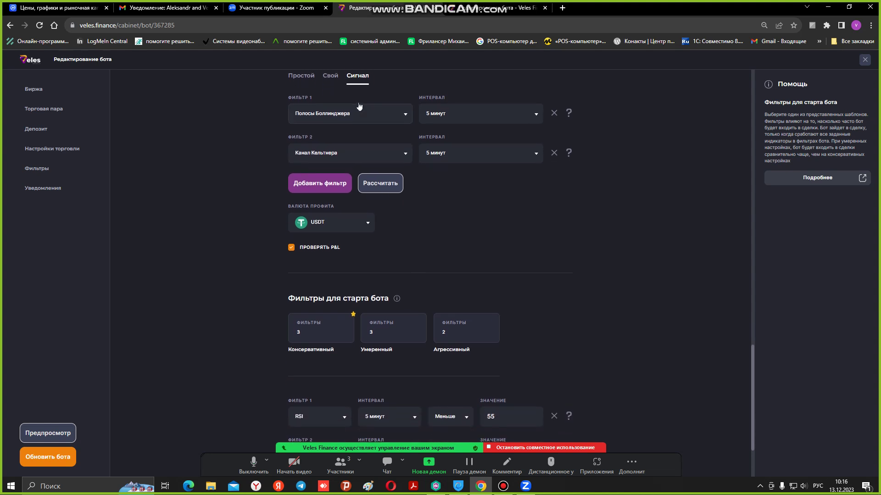
Disable the P&L check in the short bot's profit settings
{"action": "scroll", "coordinate": [358, 104], "scroll_direction": "up", "scroll_amount": 1}
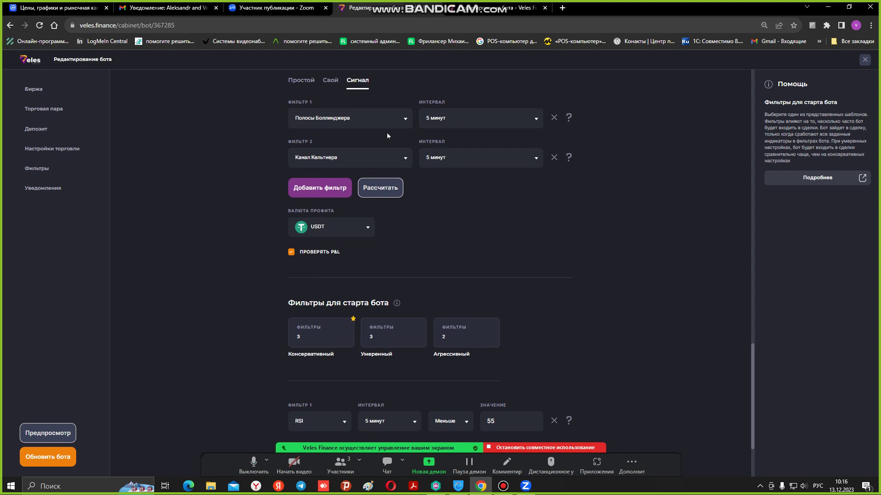
{"action": "scroll", "coordinate": [417, 260], "scroll_direction": "down", "scroll_amount": 1}
{"action": "scroll", "coordinate": [417, 259], "scroll_direction": "down", "scroll_amount": 1}
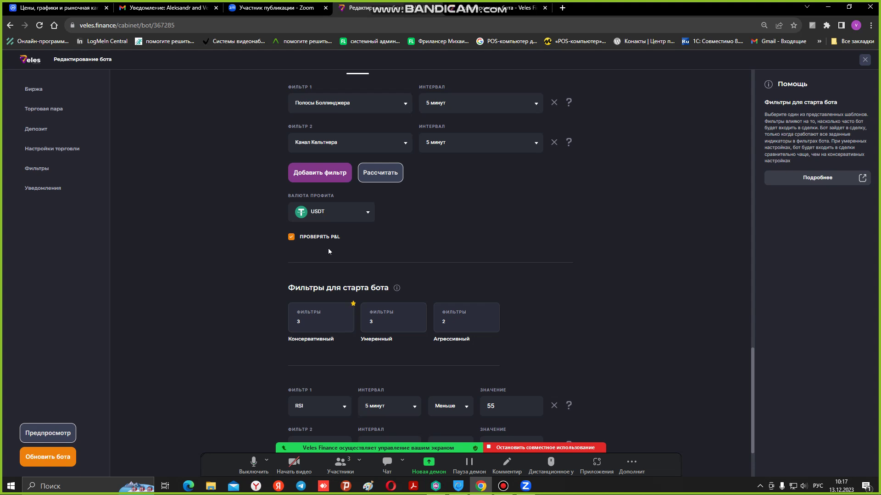
{"action": "left_click", "coordinate": [291, 237]}
{"action": "scroll", "coordinate": [507, 205], "scroll_direction": "up", "scroll_amount": 1}
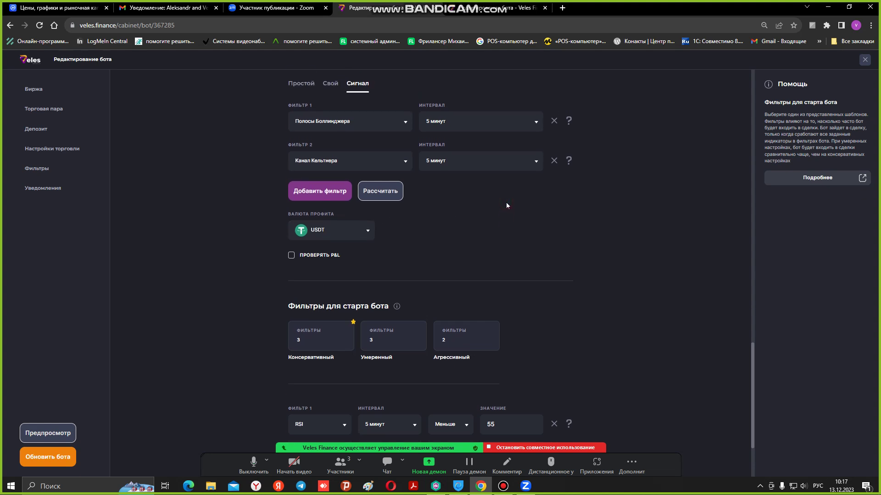
{"action": "scroll", "coordinate": [507, 206], "scroll_direction": "up", "scroll_amount": 1}
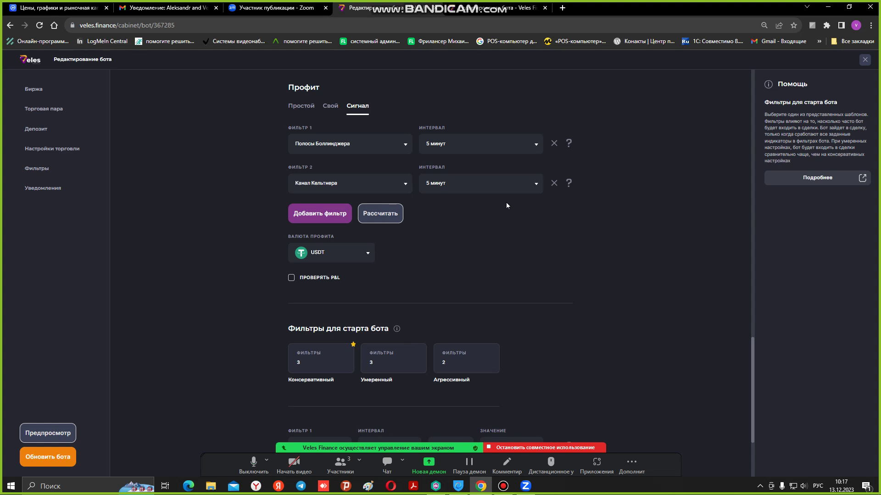
Review the short bot's signal profit settings and return to the main page's list of Binance Futures bots
{"action": "scroll", "coordinate": [507, 205], "scroll_direction": "up", "scroll_amount": 2}
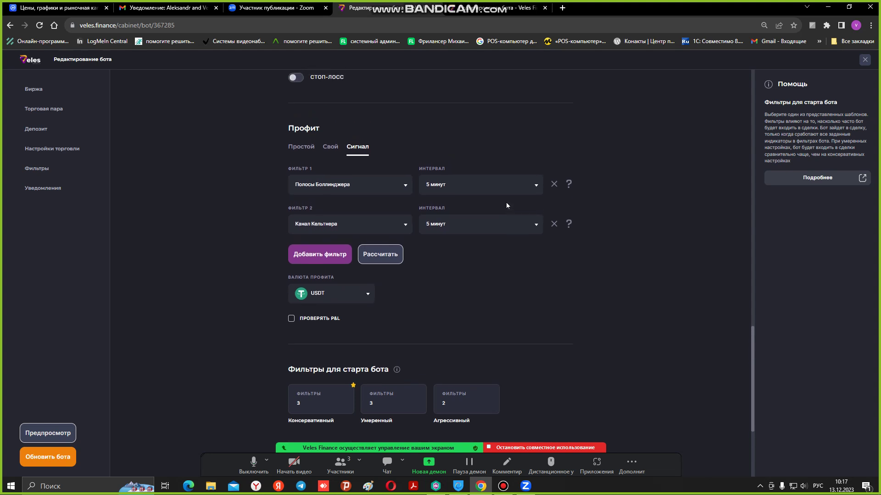
{"action": "scroll", "coordinate": [506, 205], "scroll_direction": "up", "scroll_amount": 2}
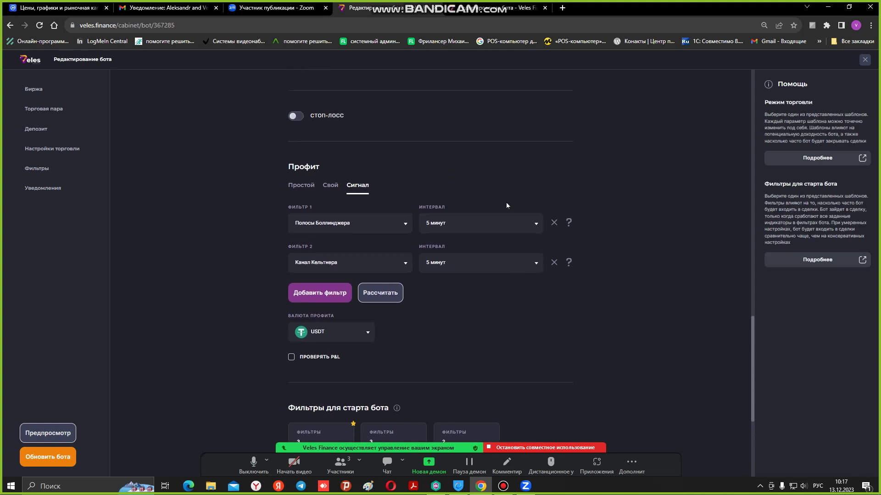
{"action": "scroll", "coordinate": [506, 203], "scroll_direction": "up", "scroll_amount": 1}
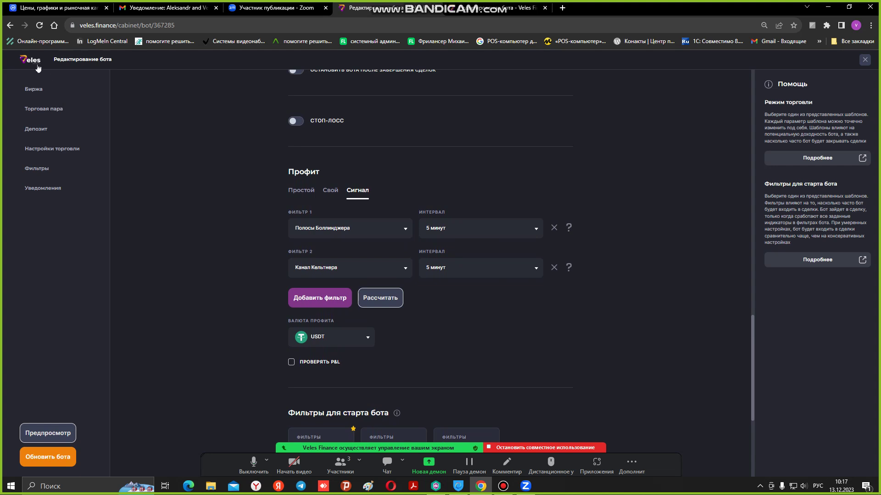
{"action": "left_click", "coordinate": [34, 64]}
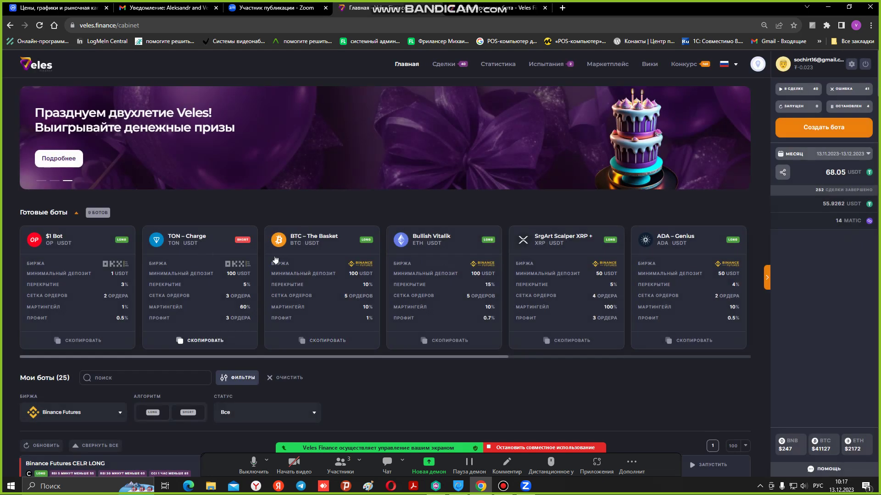
{"action": "scroll", "coordinate": [128, 387], "scroll_direction": "down", "scroll_amount": 1}
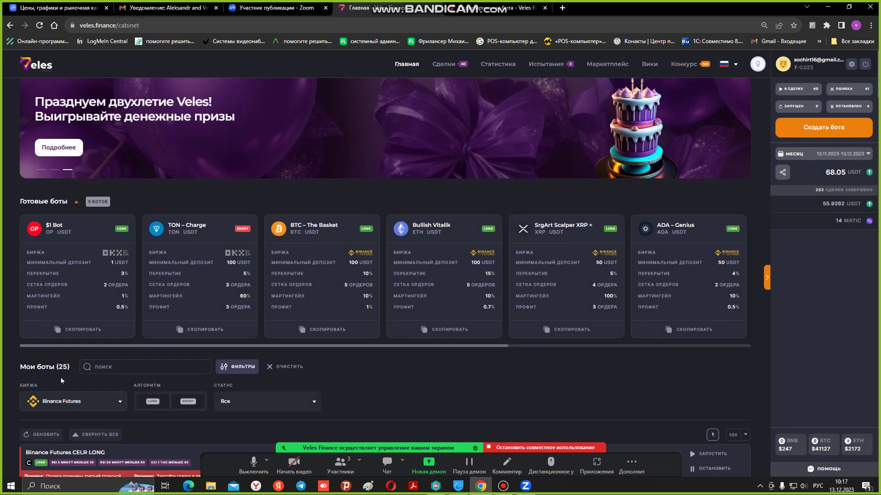
{"action": "scroll", "coordinate": [90, 392], "scroll_direction": "down", "scroll_amount": 1}
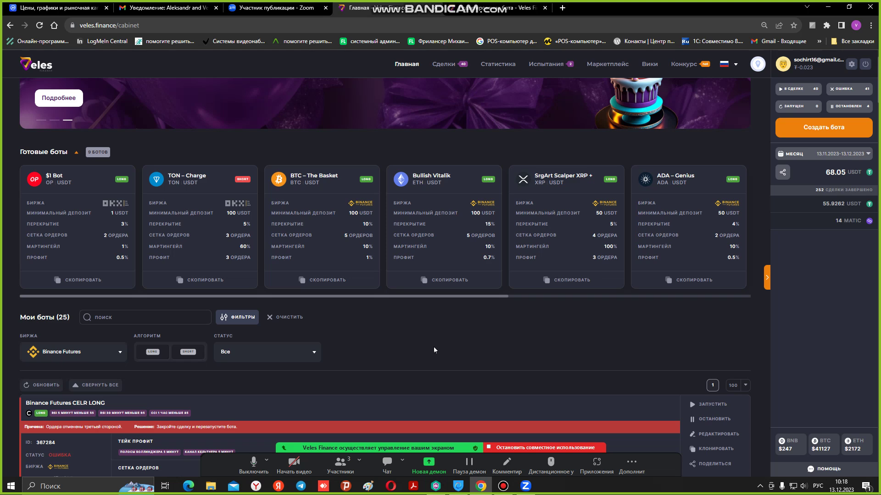
Open the account's Блокировки page, bring up the new lock form and look through its exchange choices
{"action": "left_click", "coordinate": [783, 64]}
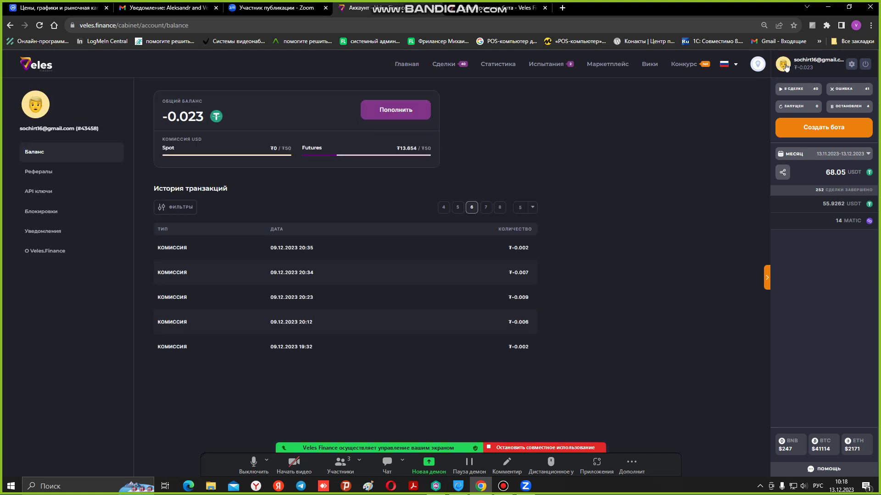
{"action": "left_click", "coordinate": [50, 213]}
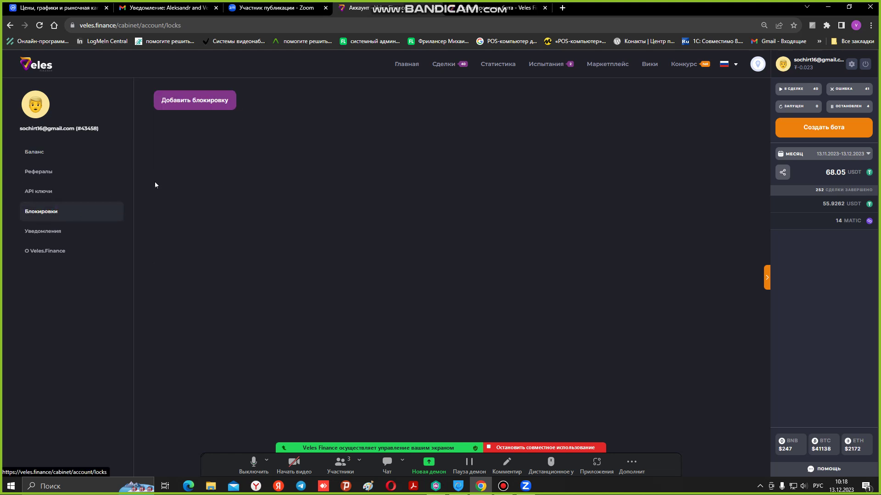
{"action": "left_click", "coordinate": [174, 104]}
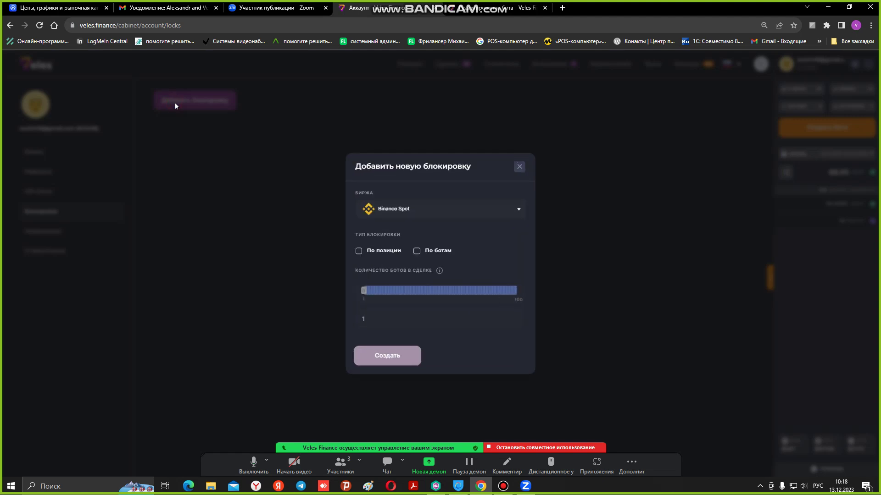
{"action": "left_click", "coordinate": [199, 104]}
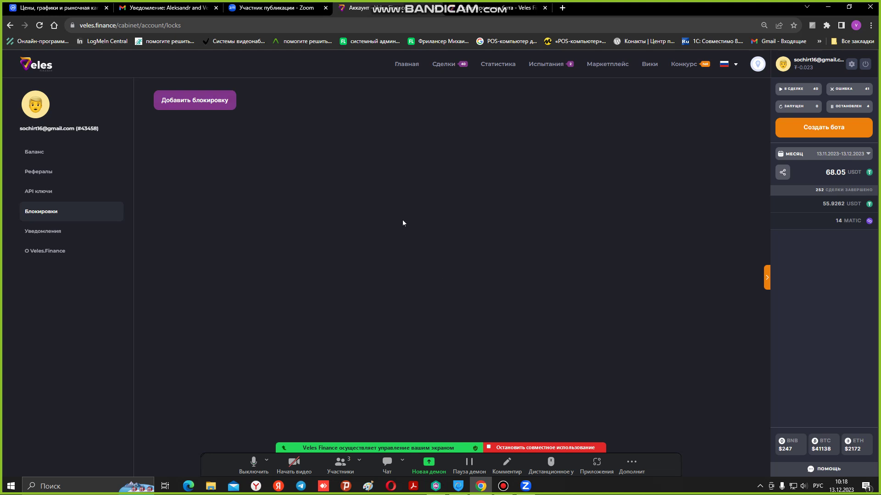
{"action": "left_click", "coordinate": [186, 102]}
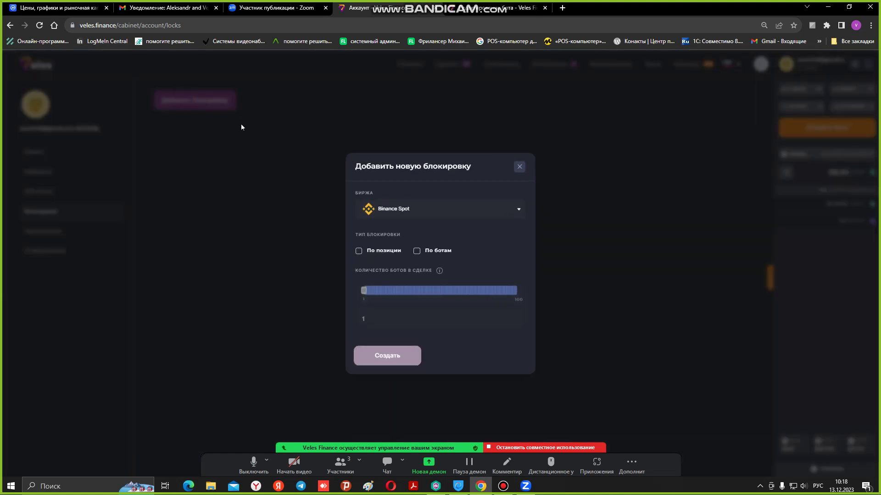
{"action": "left_click", "coordinate": [399, 212]}
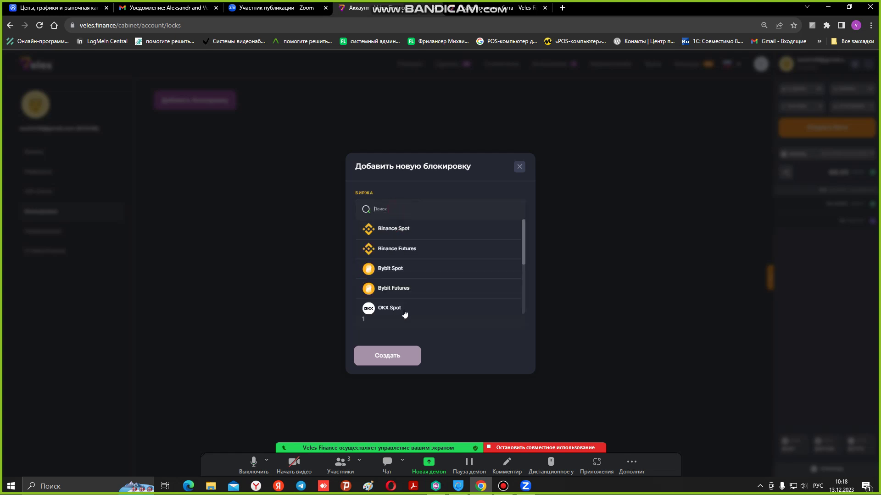
{"action": "left_click", "coordinate": [479, 192]}
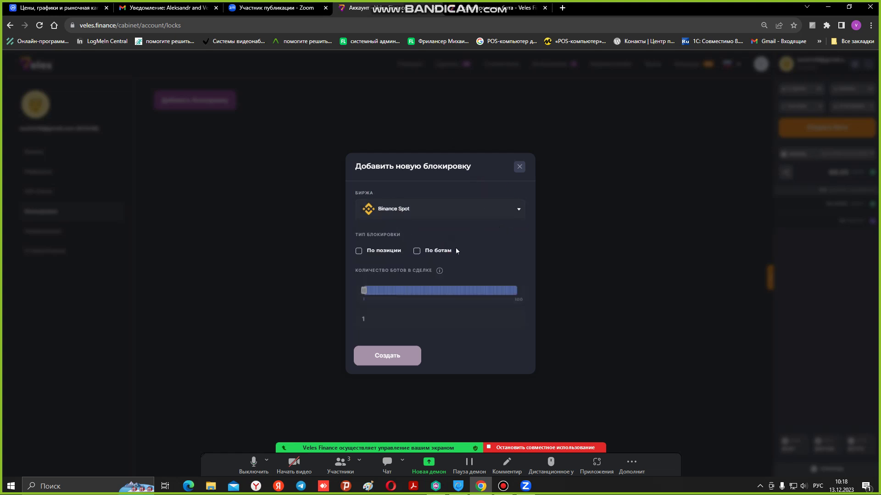
Set the new Binance Spot lock's type to По ботам and its number of bots in a deal to 9
{"action": "left_click", "coordinate": [416, 254]}
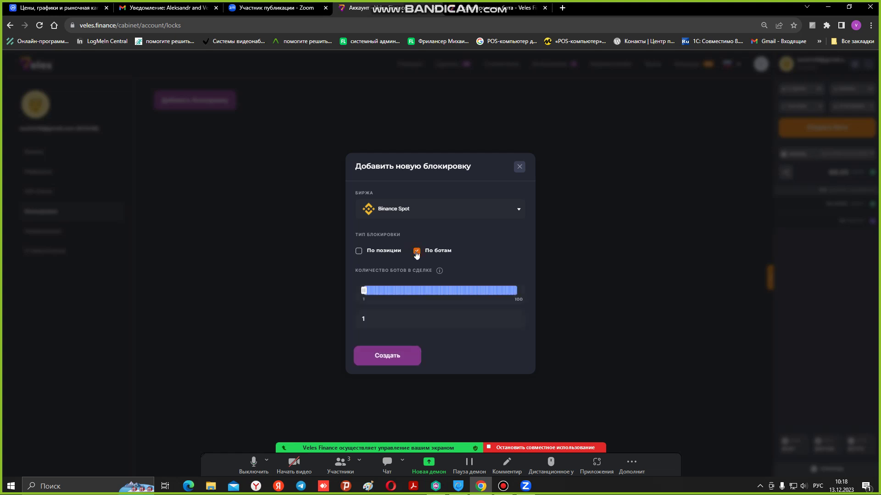
{"action": "left_click", "coordinate": [395, 291]}
{"action": "left_click", "coordinate": [380, 292]}
{"action": "left_click", "coordinate": [374, 294]}
{"action": "left_click", "coordinate": [359, 251]}
{"action": "left_click", "coordinate": [359, 252]}
Review the exchanges available for the new lock and close the form without creating the lock
{"action": "left_click", "coordinate": [433, 212]}
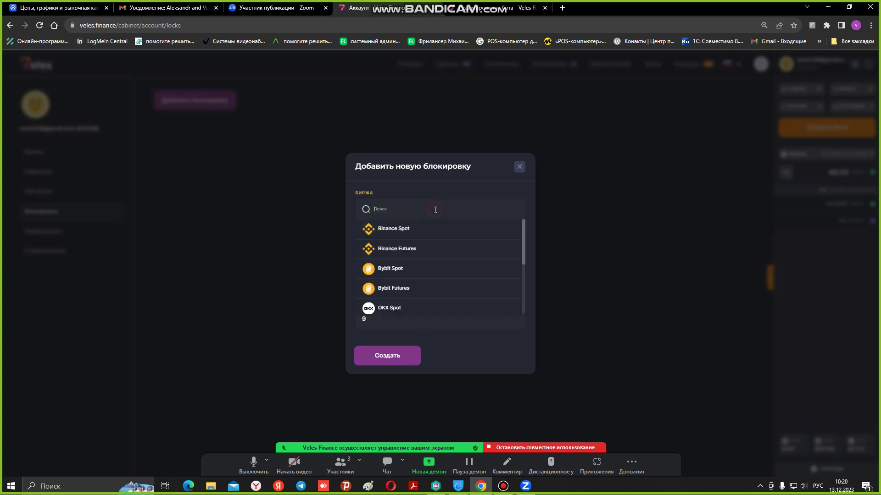
{"action": "left_click", "coordinate": [419, 206]}
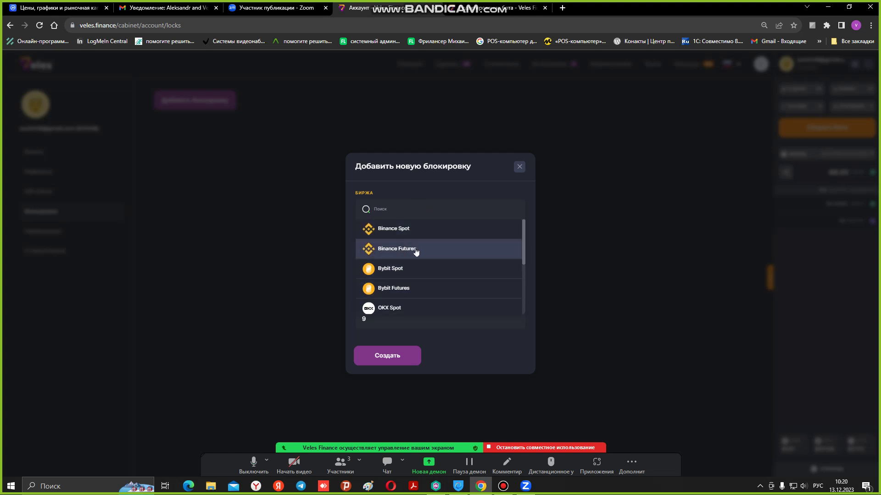
{"action": "left_click", "coordinate": [449, 193]}
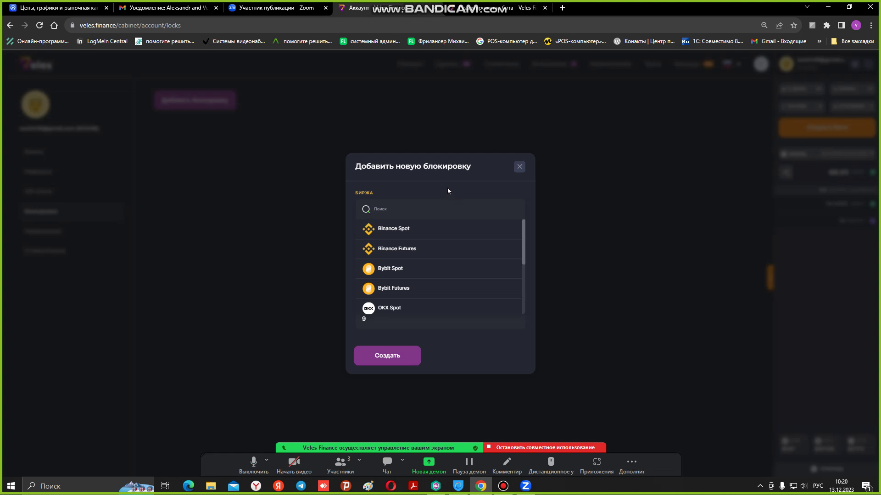
{"action": "left_click", "coordinate": [446, 188]}
{"action": "left_click", "coordinate": [518, 167]}
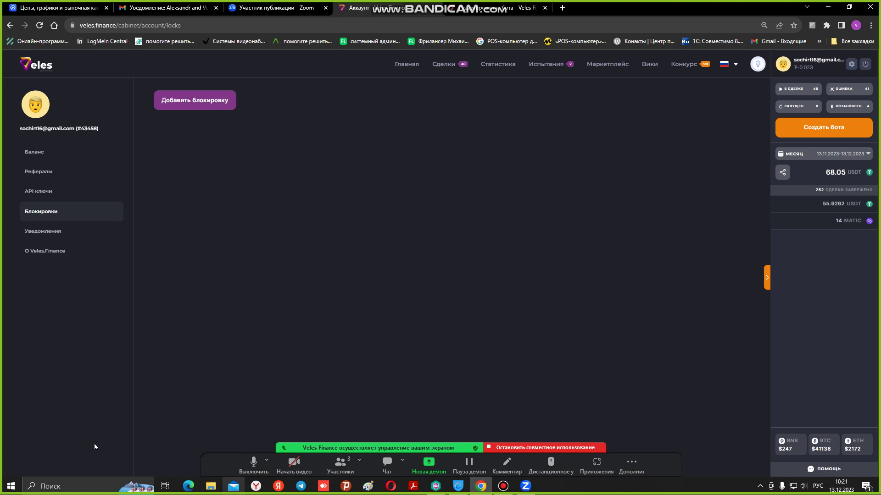
Open the trading statistics and examine the results broken down by bot
{"action": "left_click", "coordinate": [210, 227]}
{"action": "left_click", "coordinate": [505, 67]}
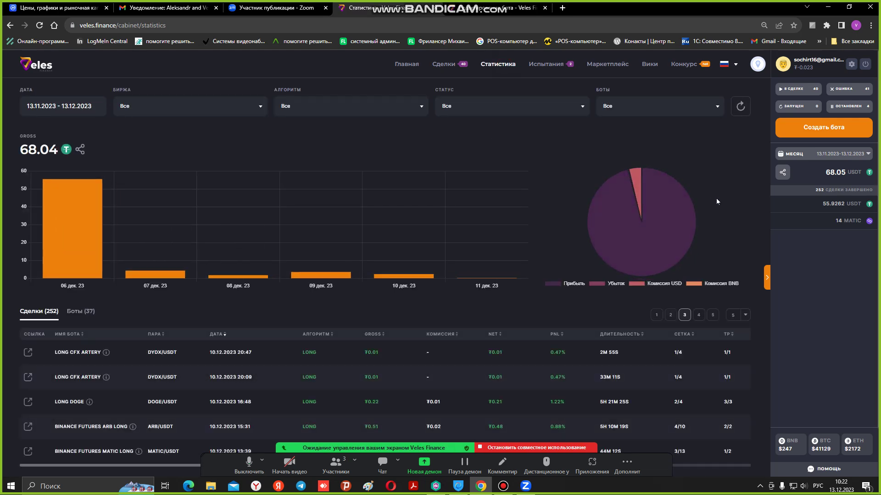
{"action": "left_click", "coordinate": [81, 313]}
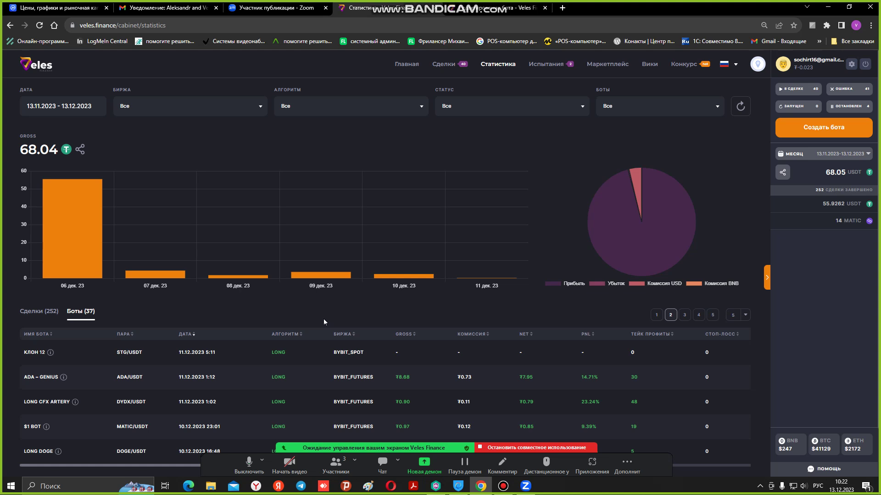
{"action": "scroll", "coordinate": [367, 303], "scroll_direction": "down", "scroll_amount": 1}
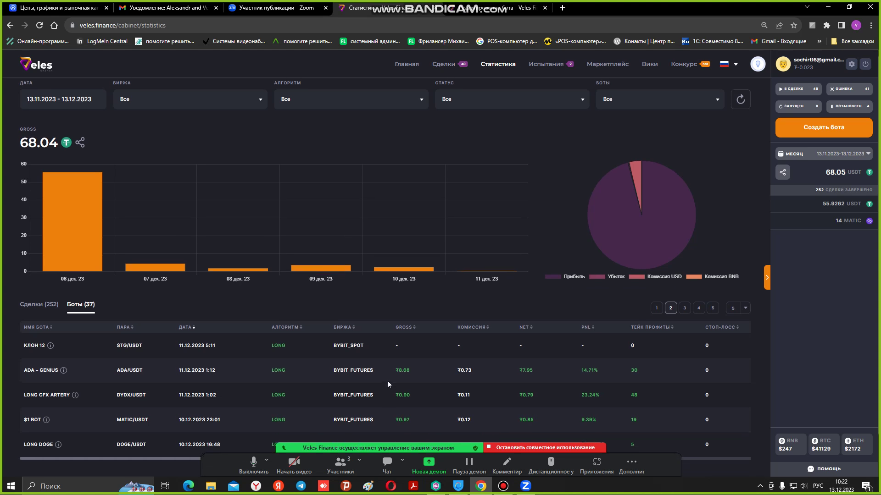